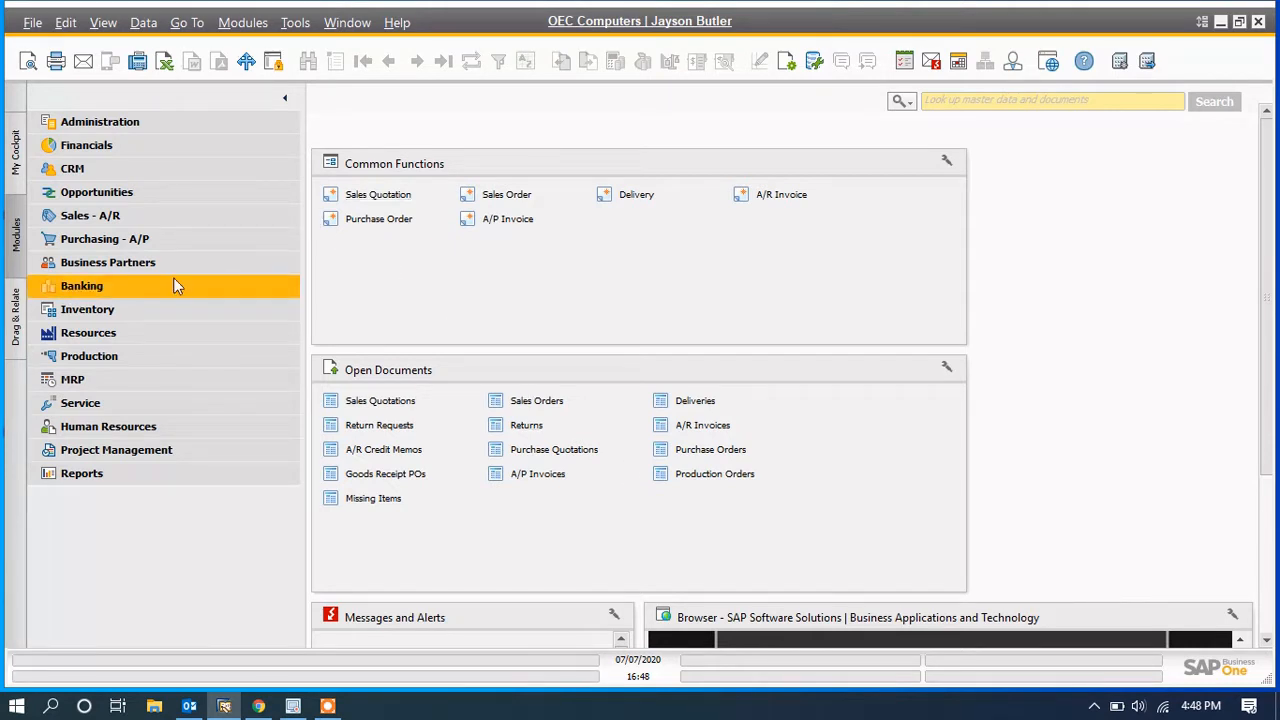
Step: Open Resource Master Data and start a new resource record
click(174, 339)
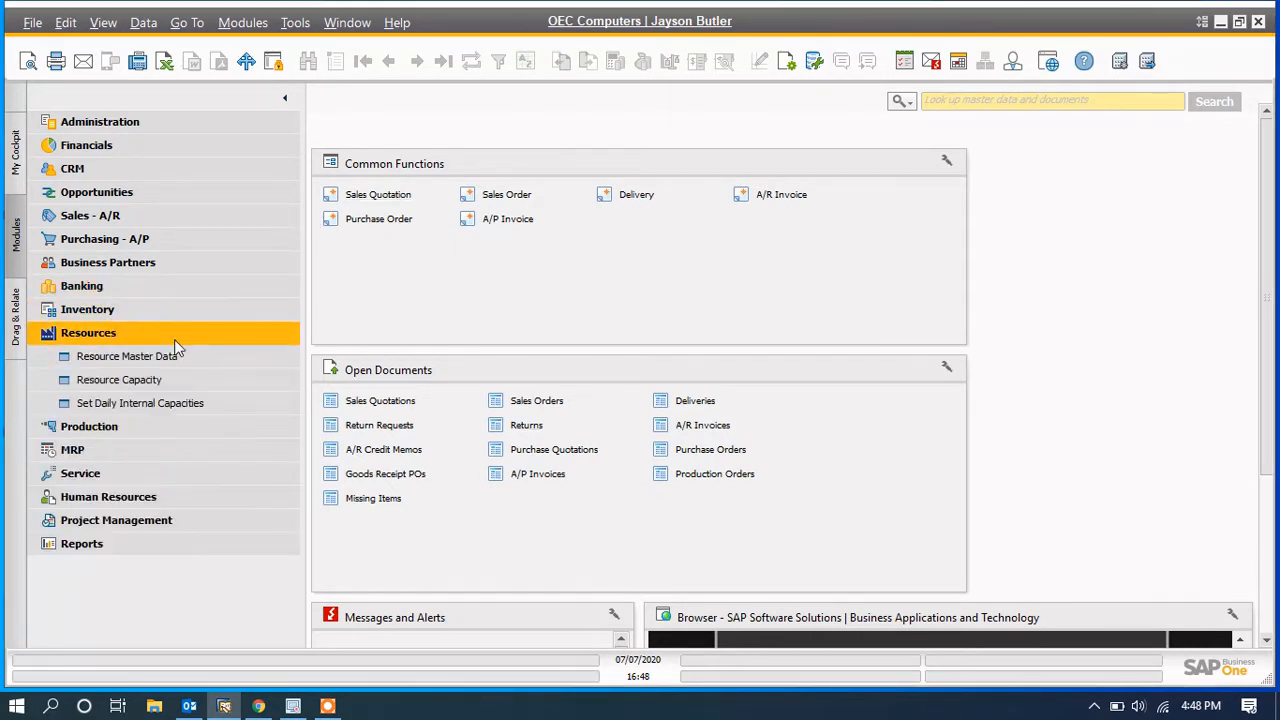
click(182, 358)
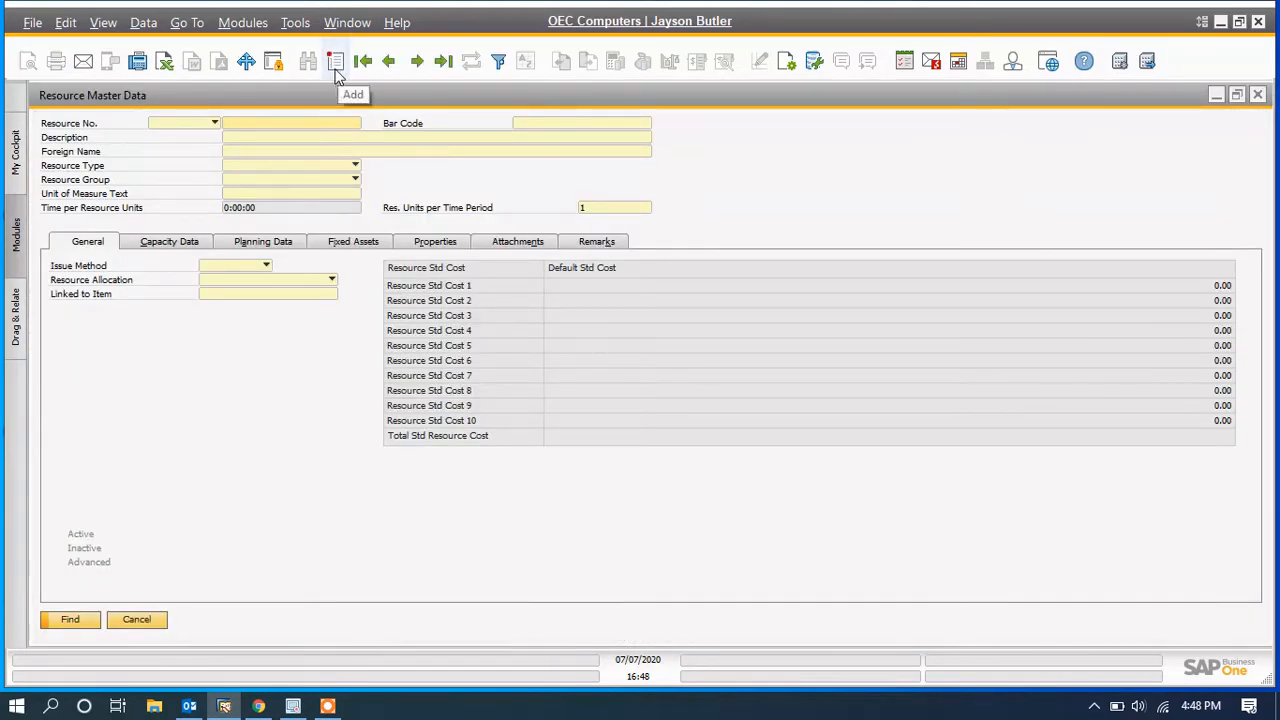
click(335, 61)
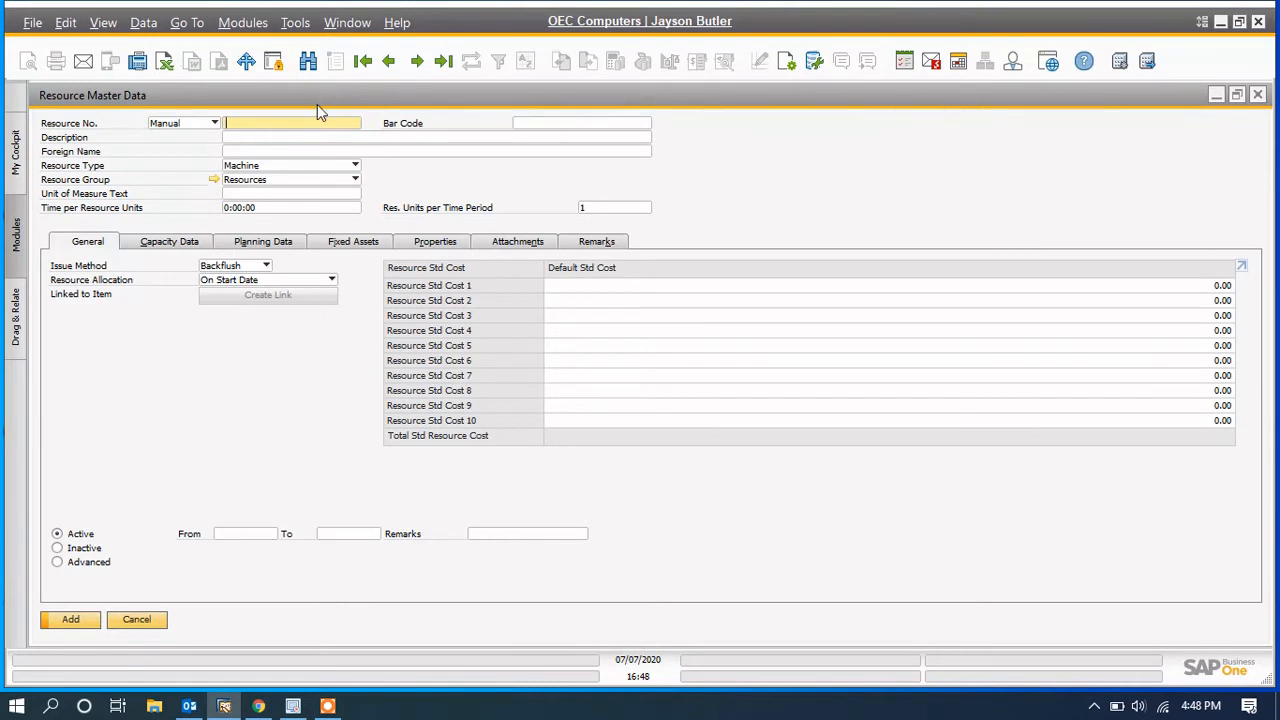
Step: Enter resource number 0011 with the description Cutting Machine and choose Machine as the resource type
text(0011)
key(Tab)
key(Tab)
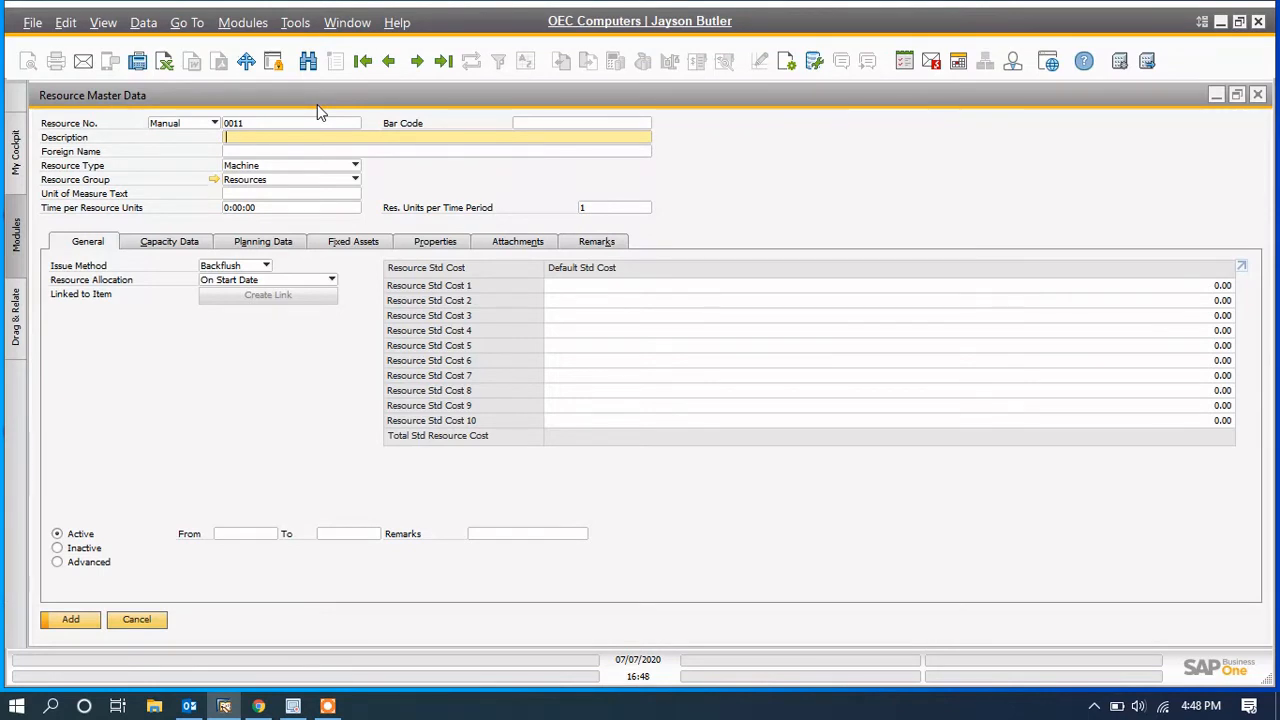
text(Cutting Machine)
key(Tab)
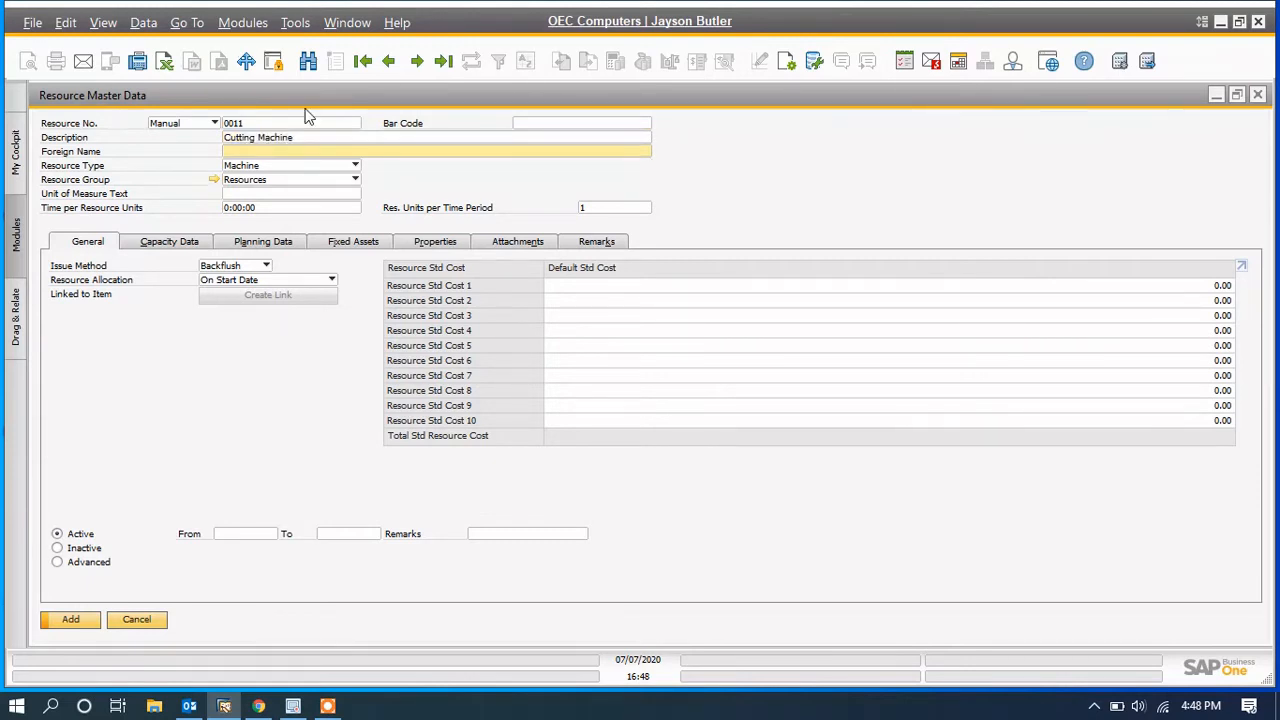
click(287, 165)
click(296, 181)
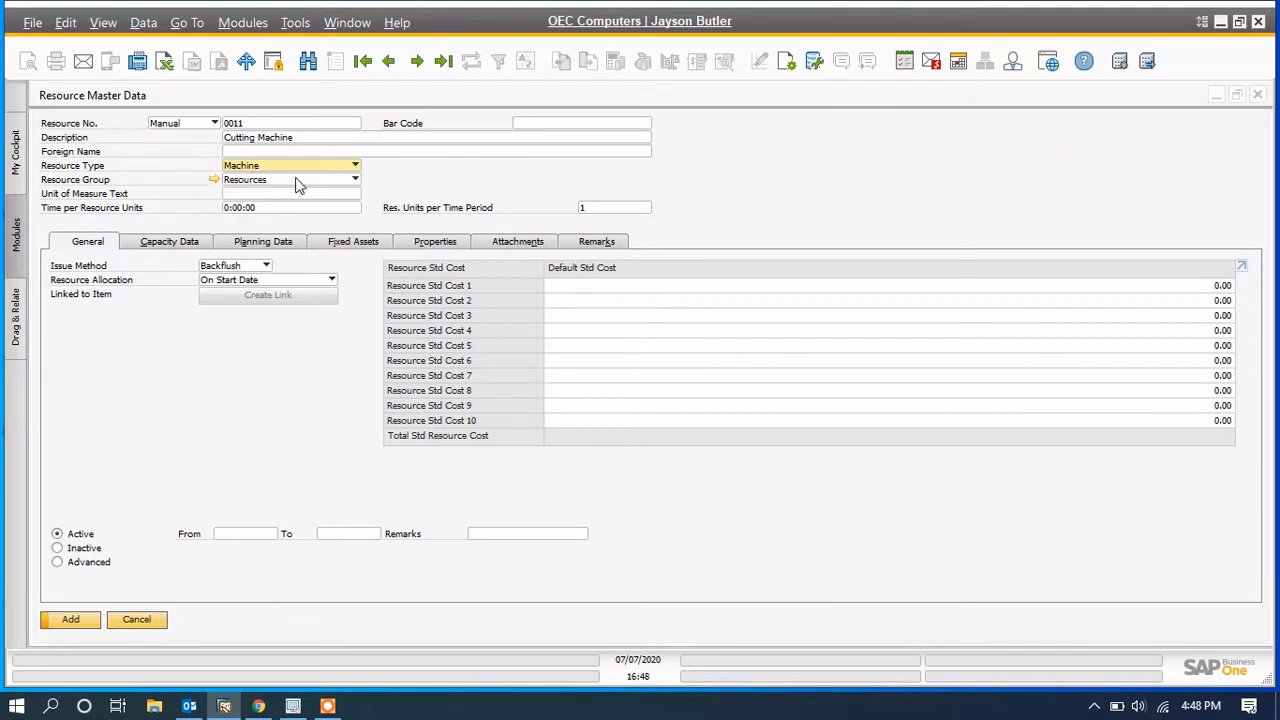
Step: Try the Labor resource type, view its employee assignments, and return to the Machine type and the general data
click(315, 166)
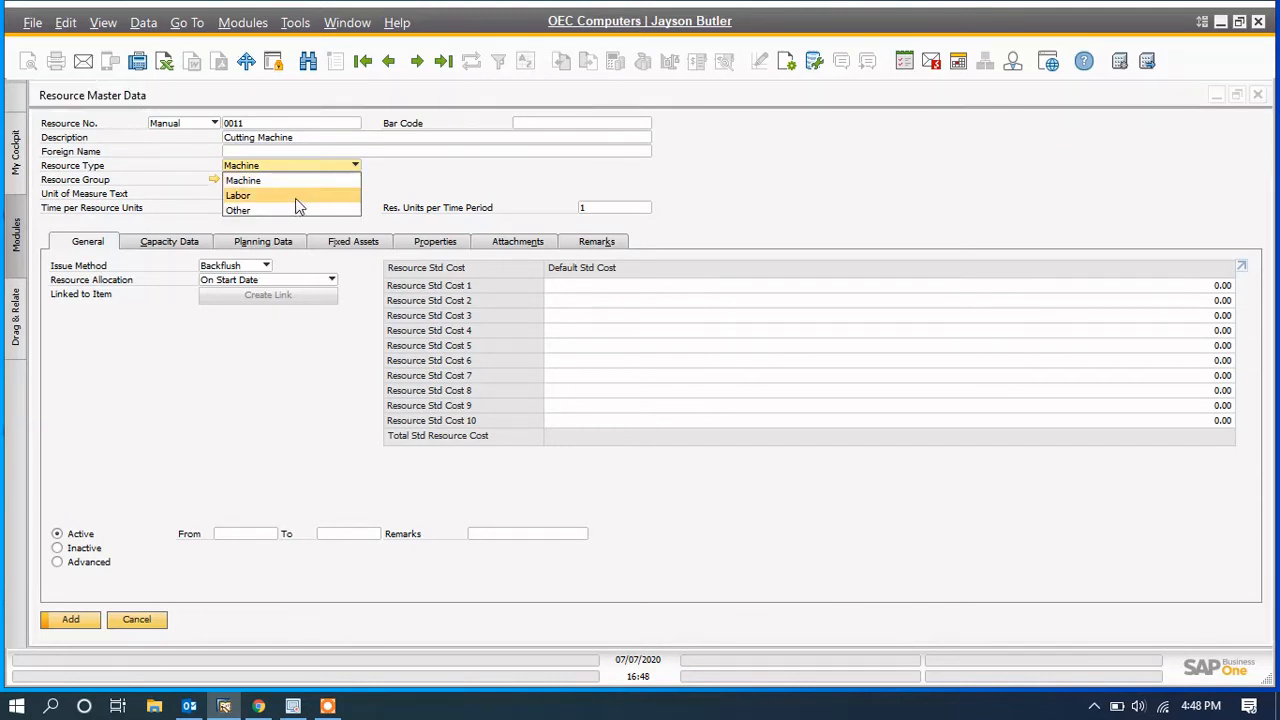
click(296, 199)
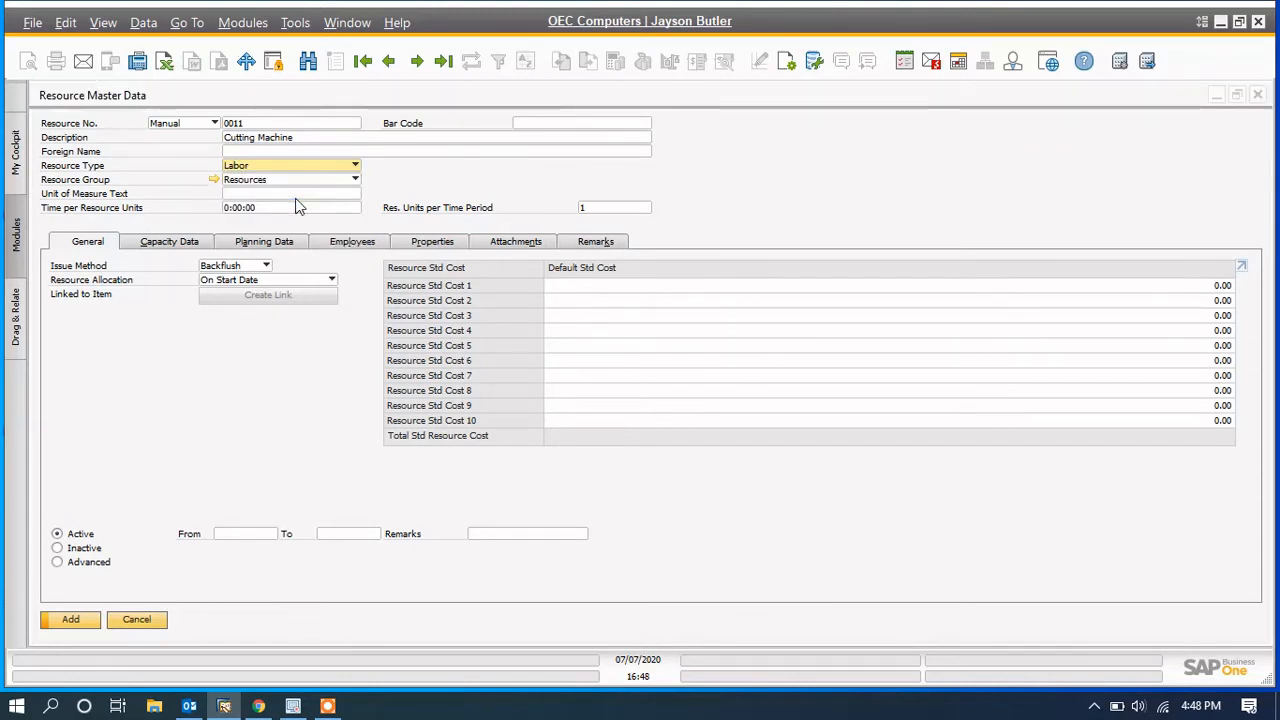
click(358, 247)
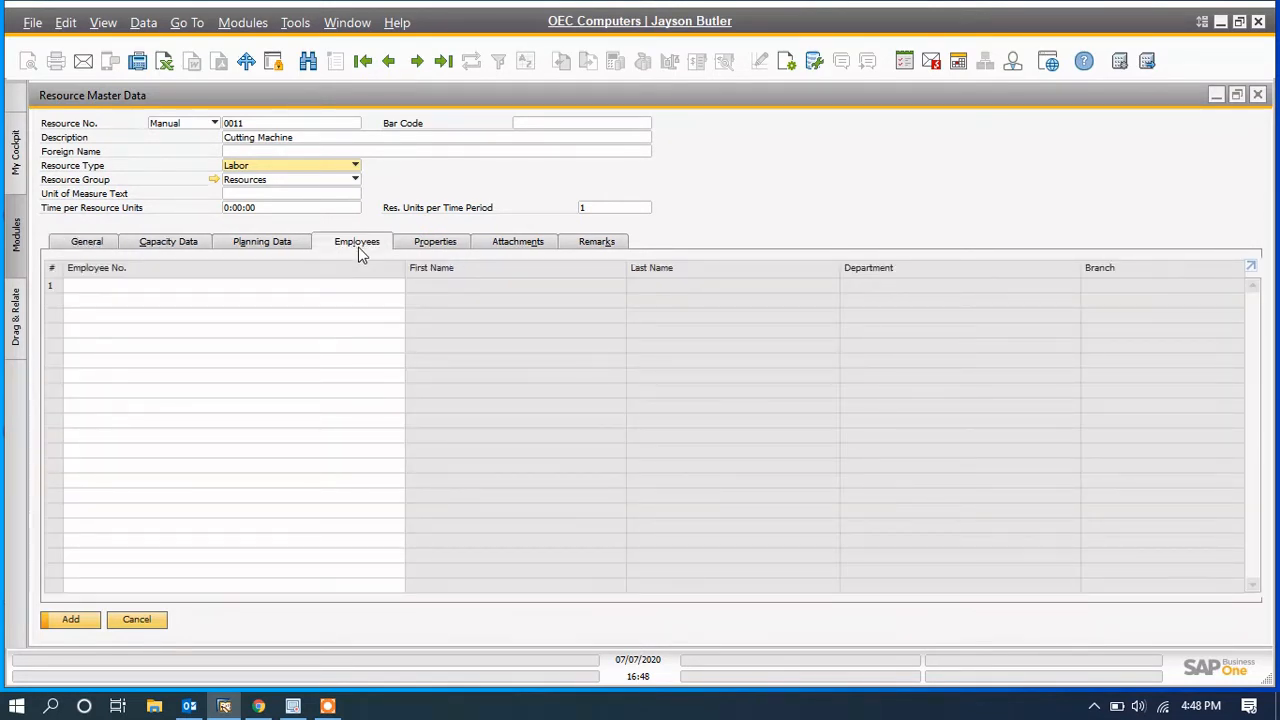
click(316, 168)
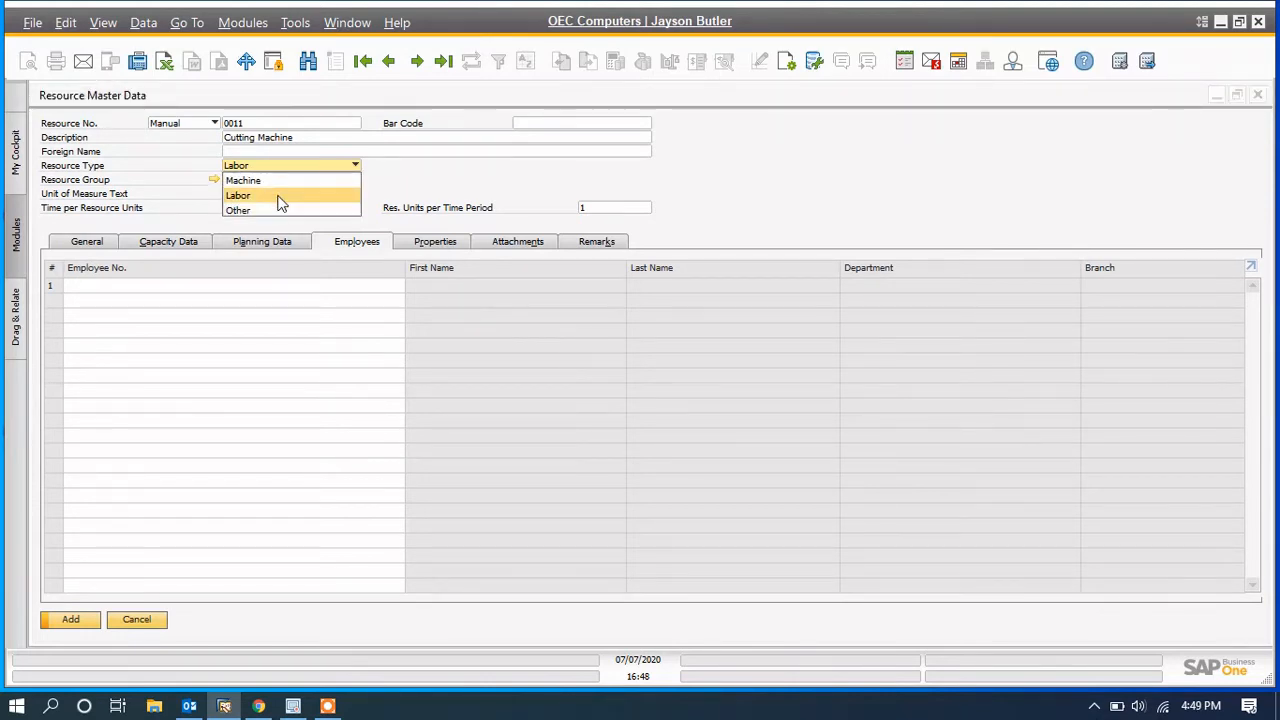
click(290, 181)
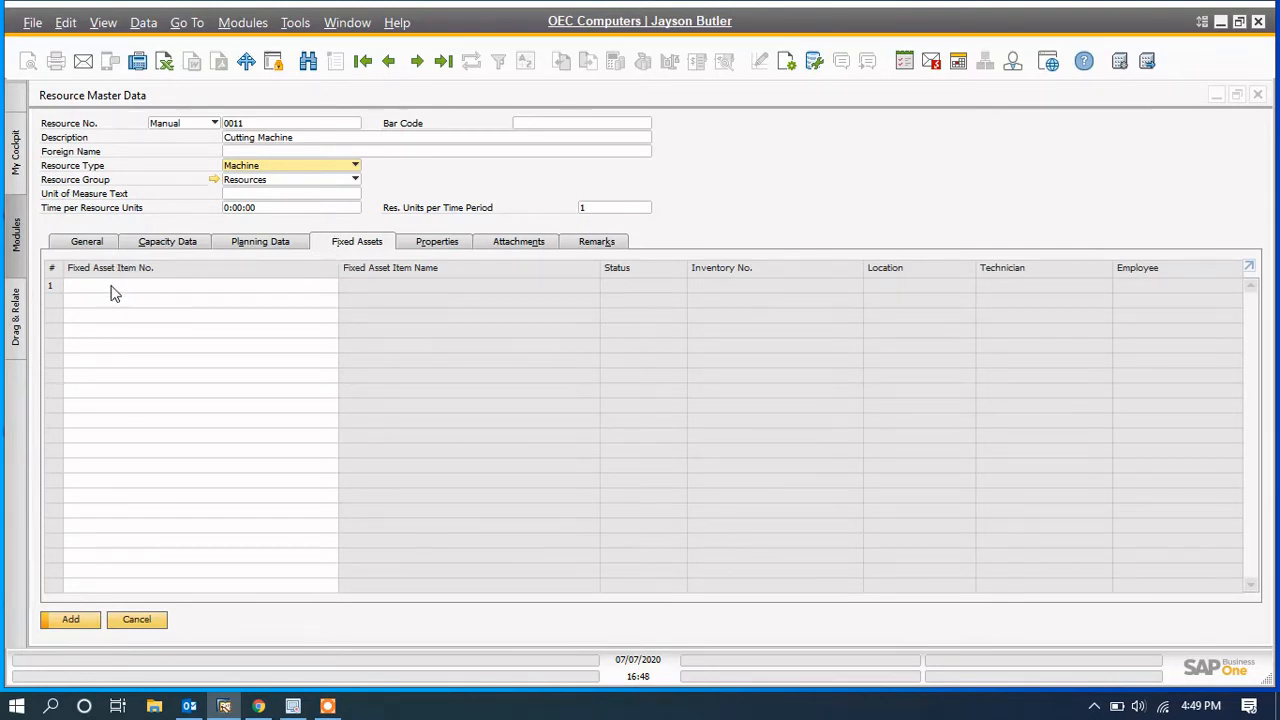
click(87, 245)
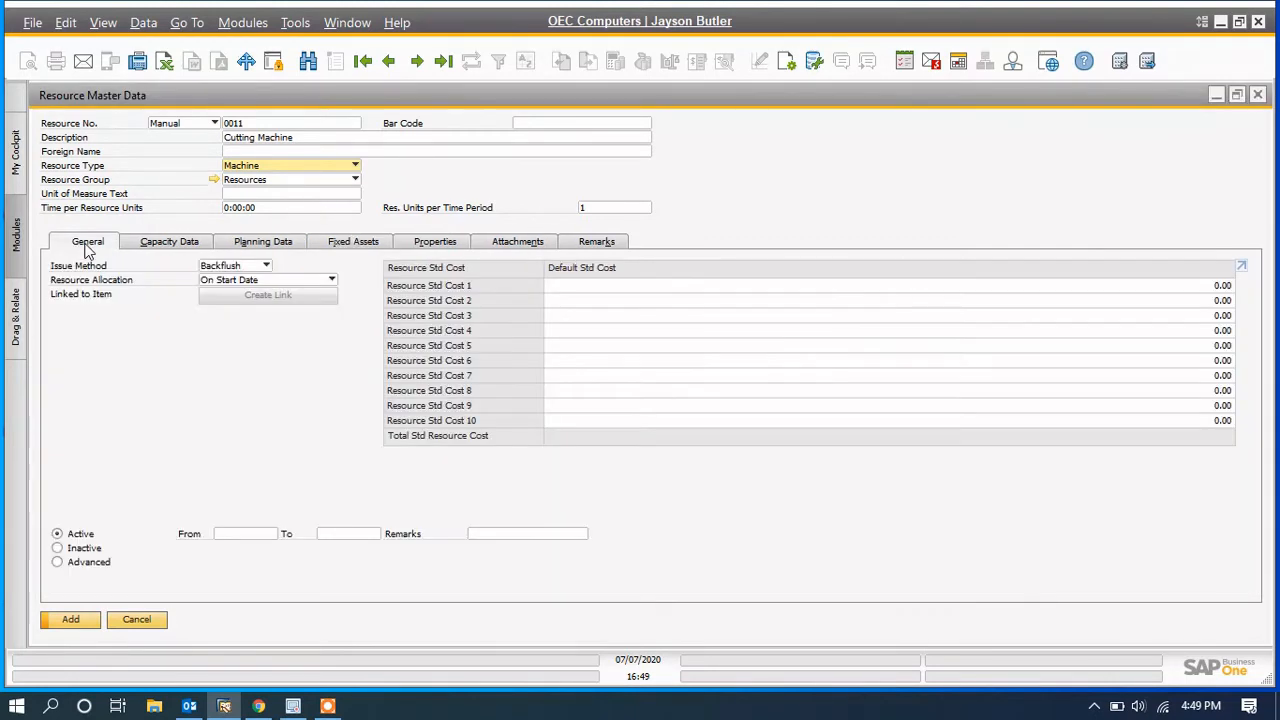
Step: Assign the resource to the Cutting resource group and acknowledge the update of its information
click(283, 184)
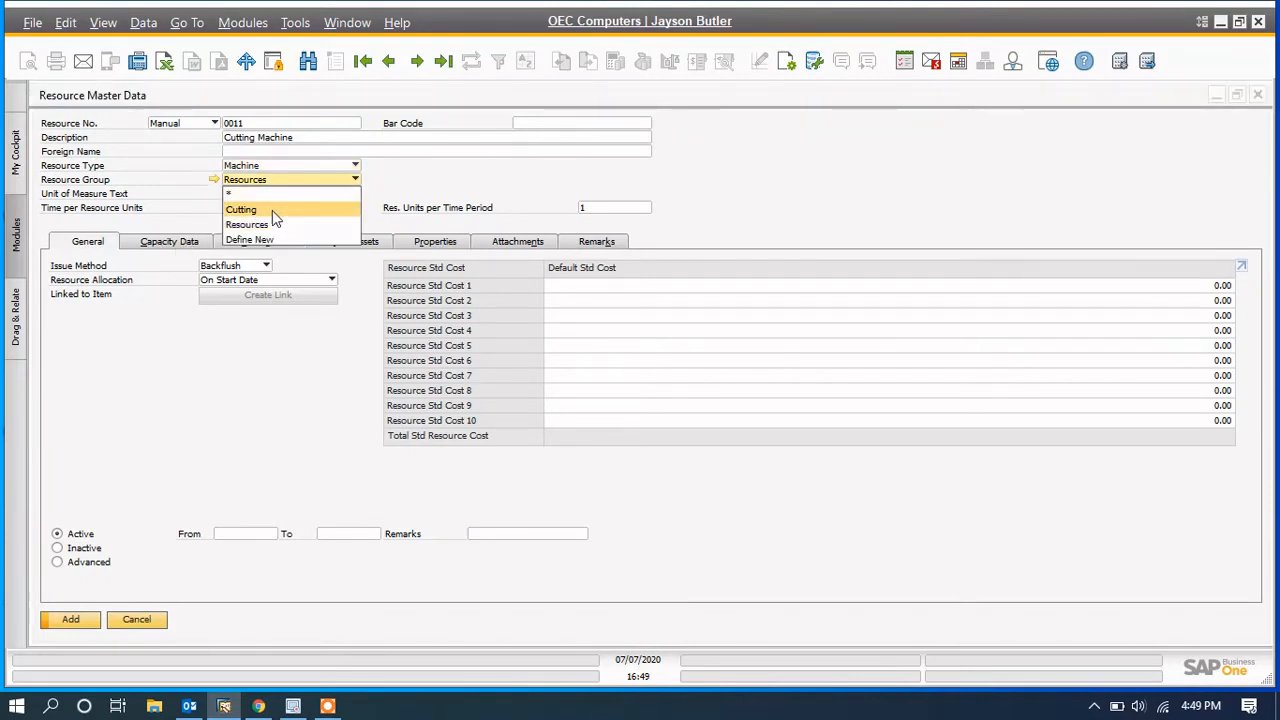
click(272, 210)
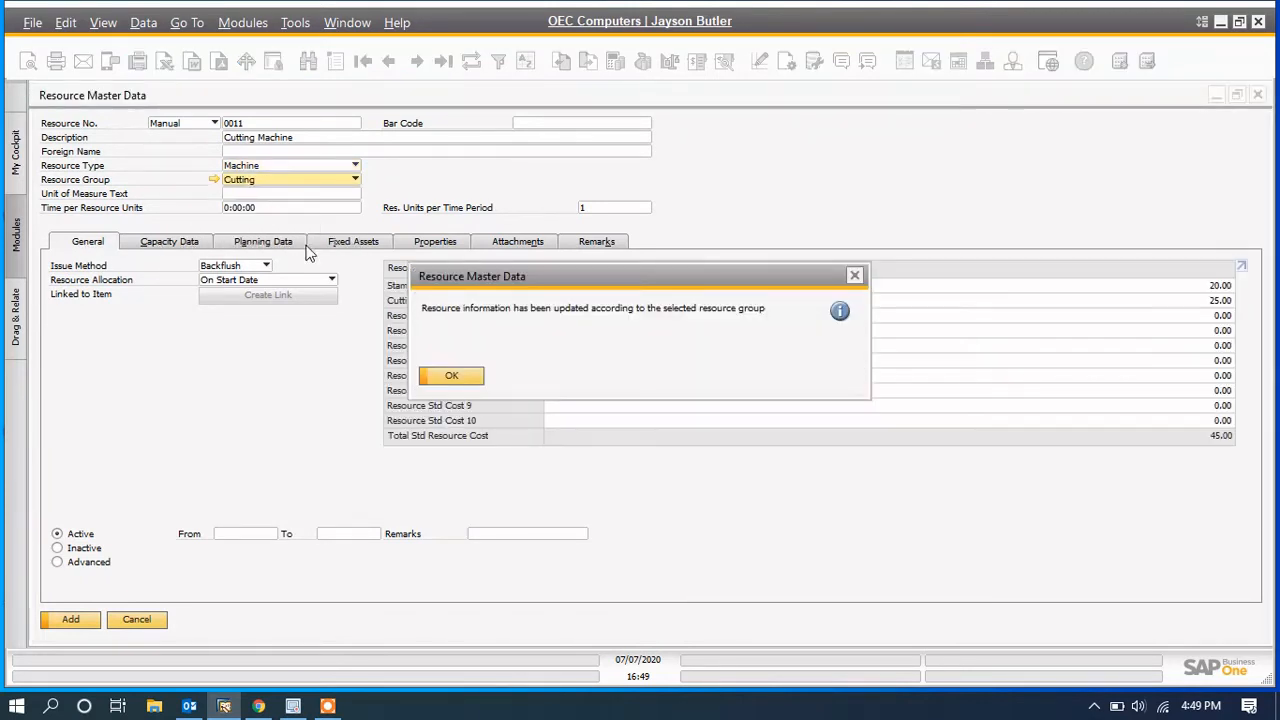
click(450, 376)
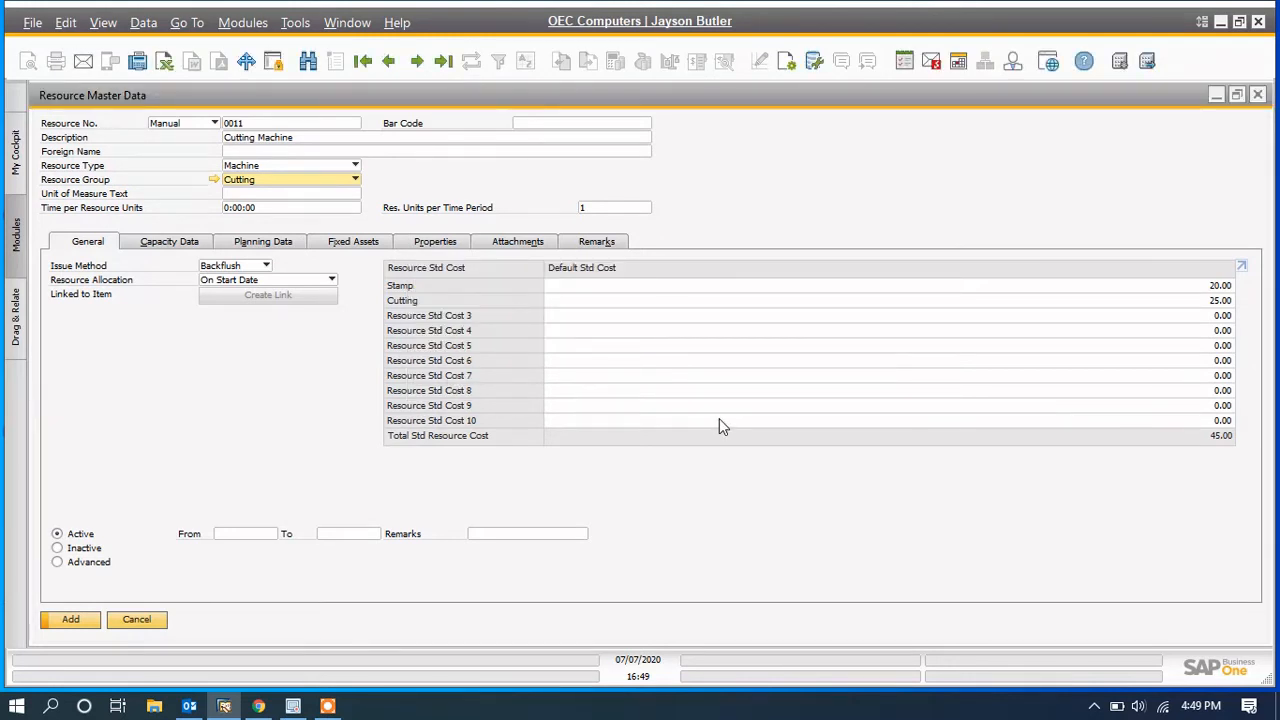
Step: Examine the Stamp and Cutting standard costs on the resource and in the Cutting resource group's setup
click(1216, 287)
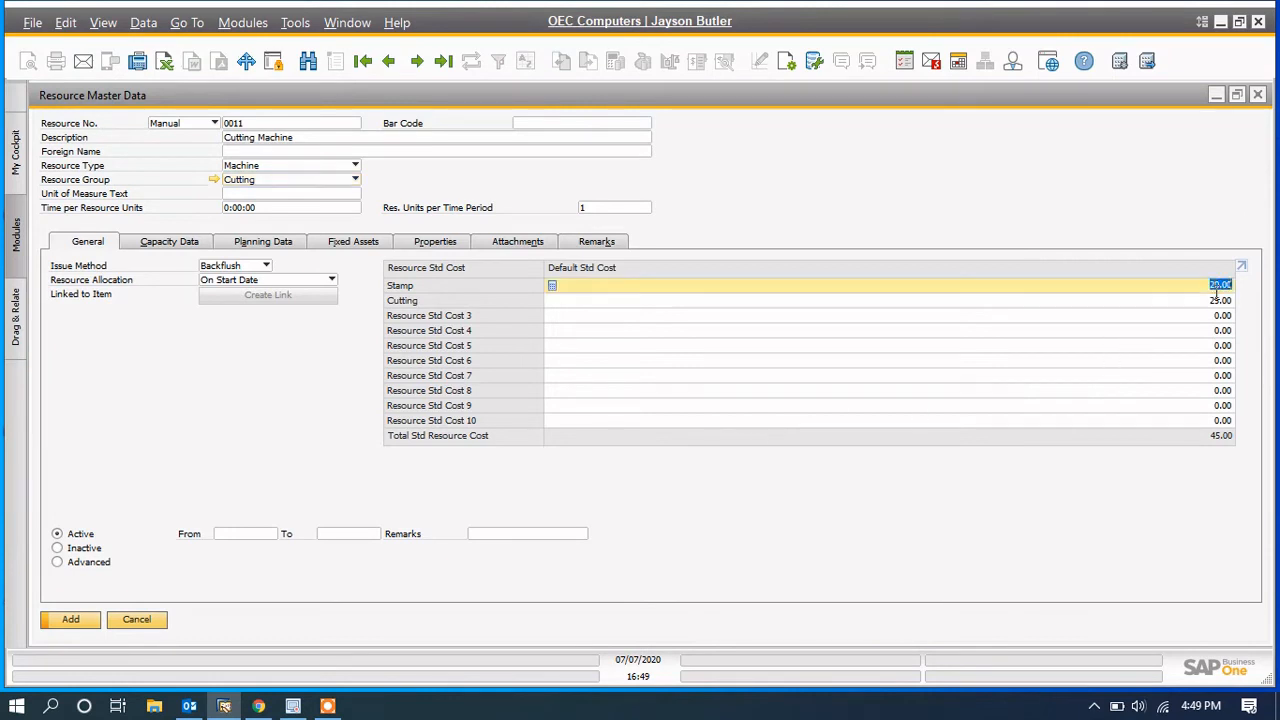
click(1219, 300)
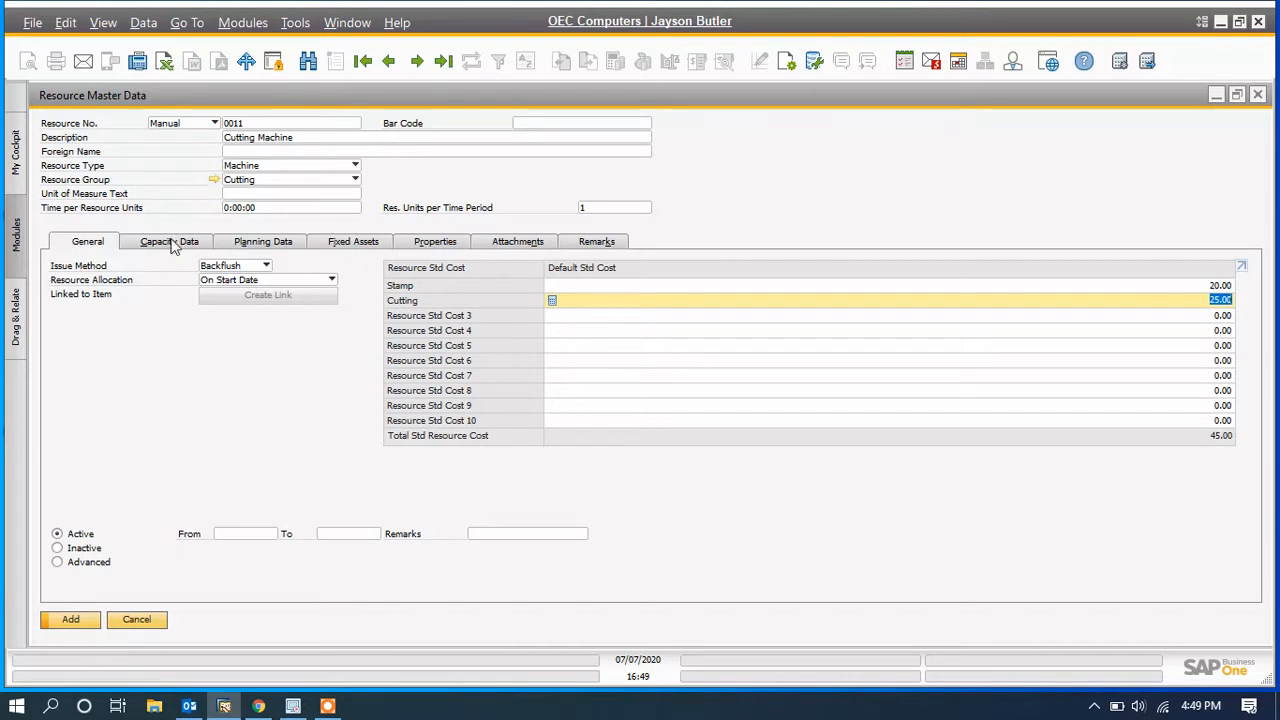
click(213, 179)
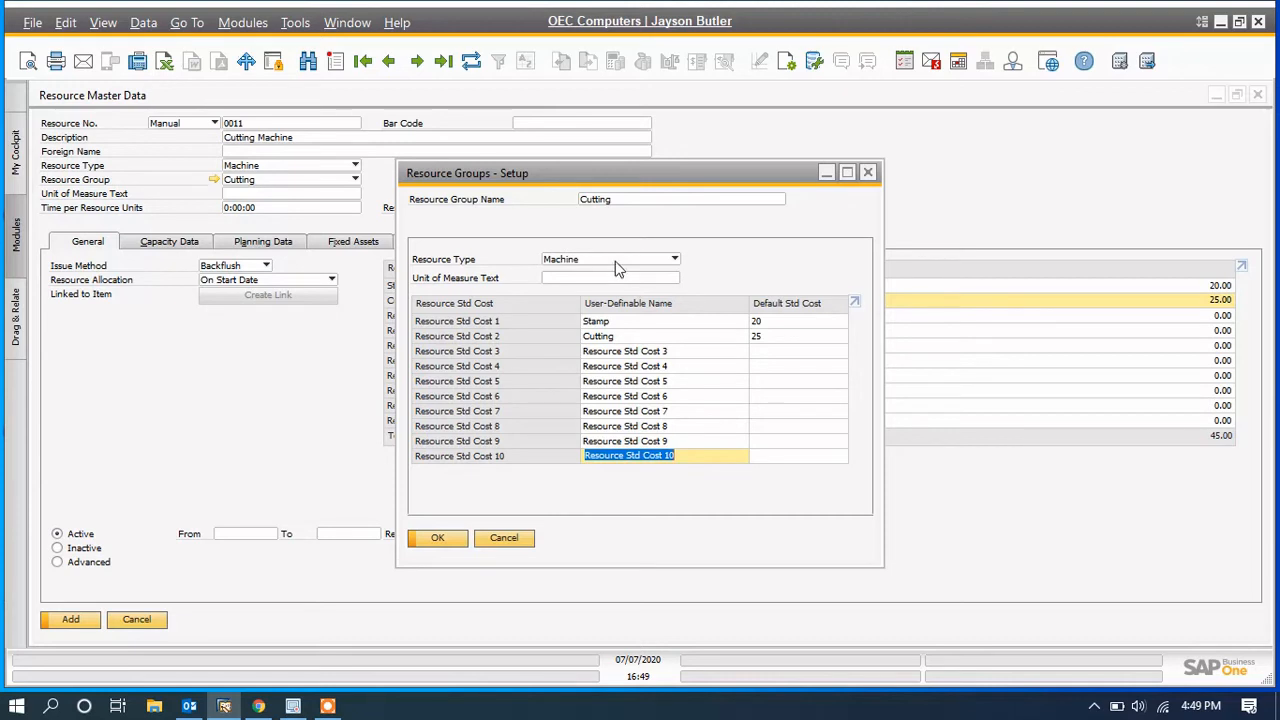
click(632, 322)
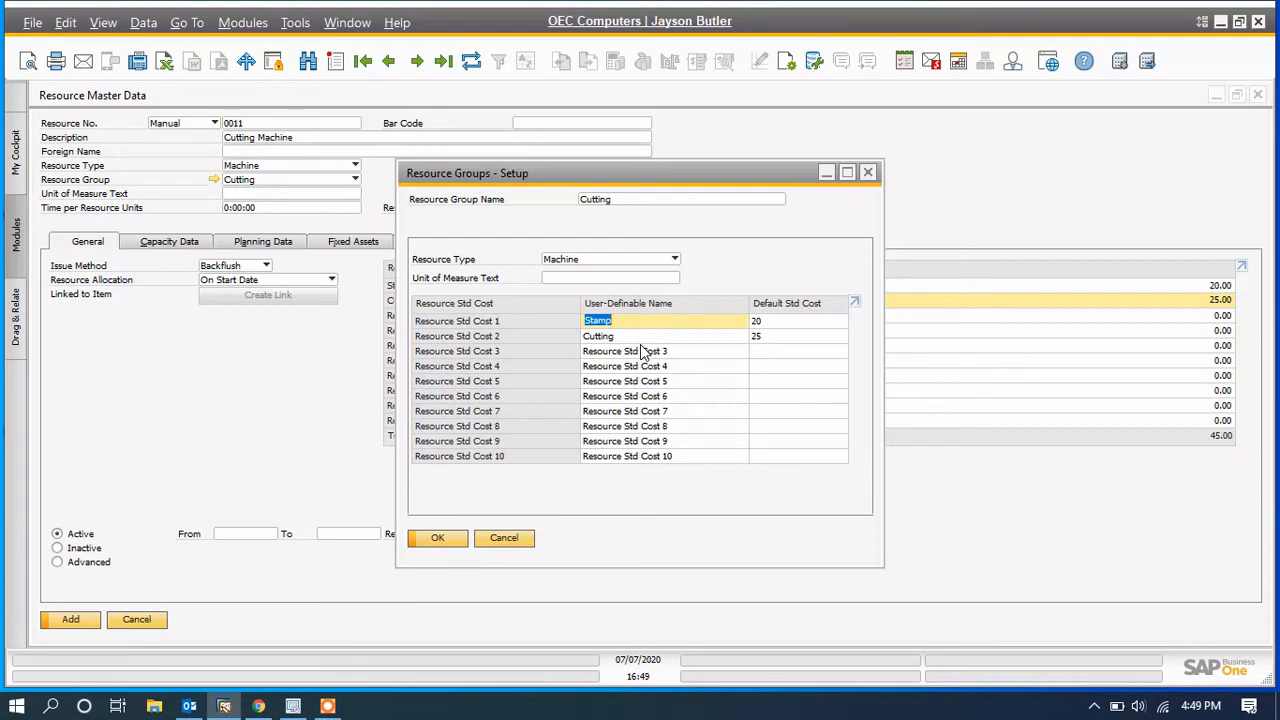
click(787, 324)
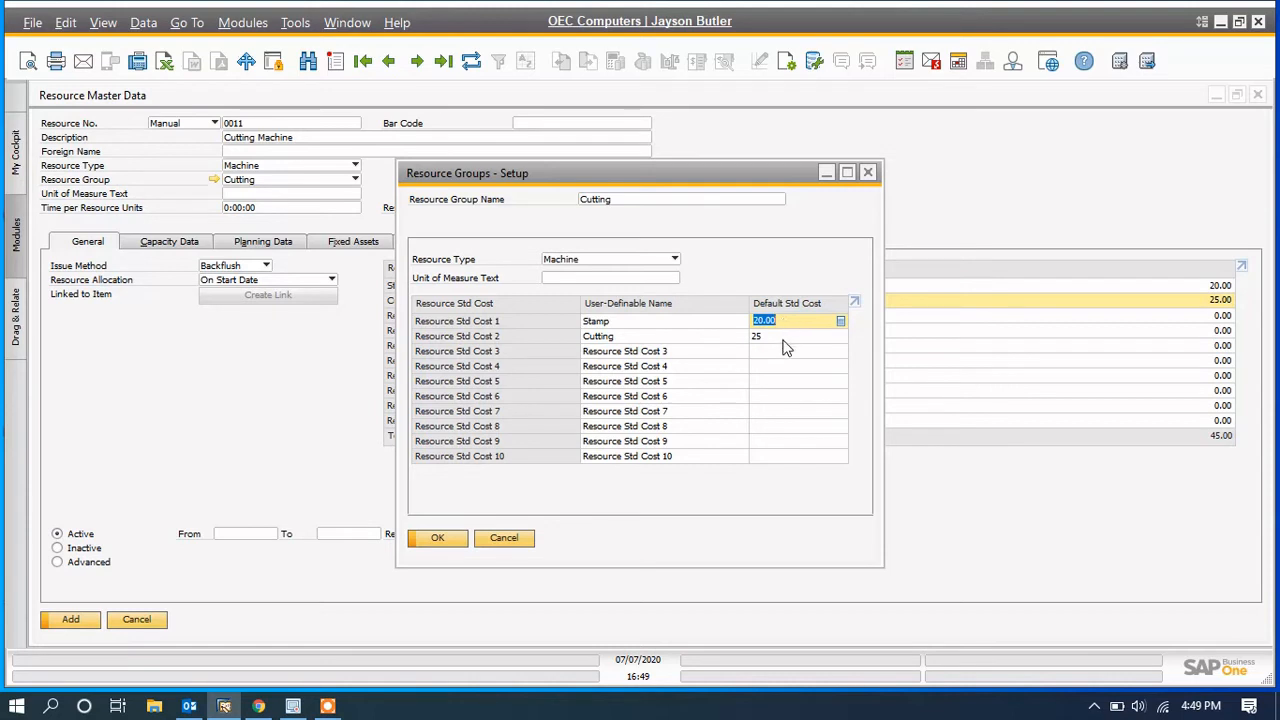
click(784, 338)
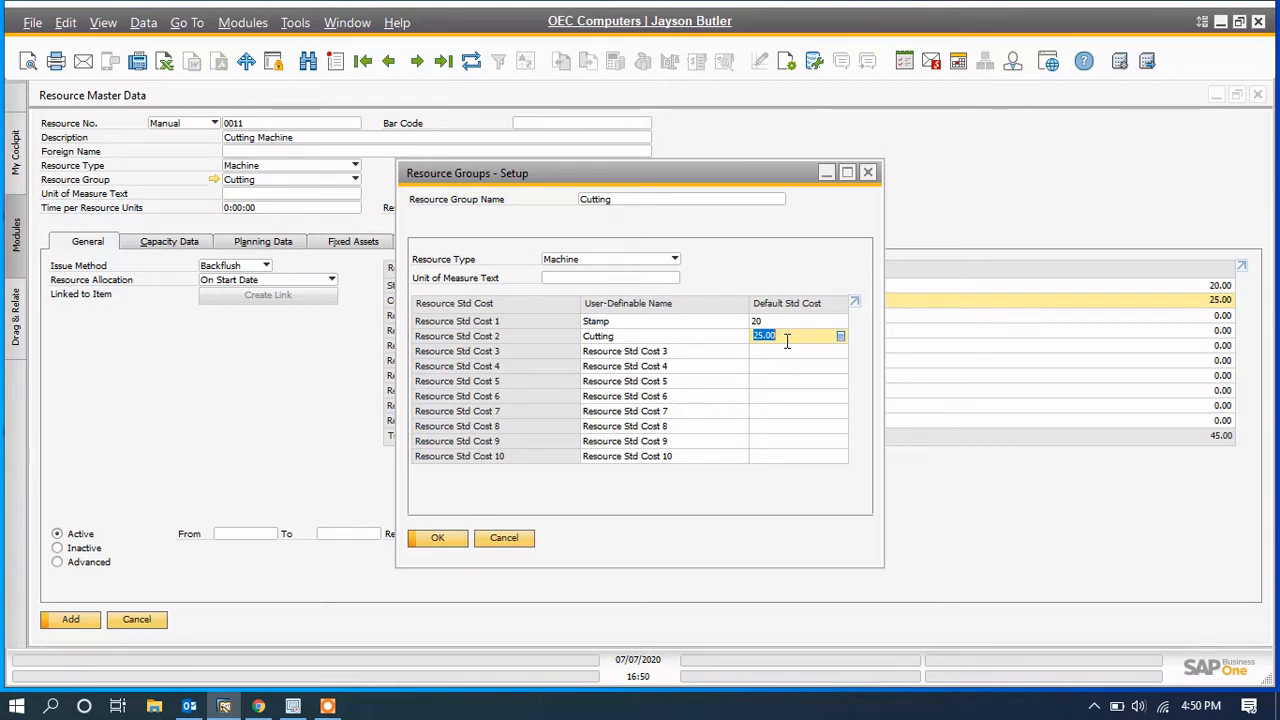
click(458, 538)
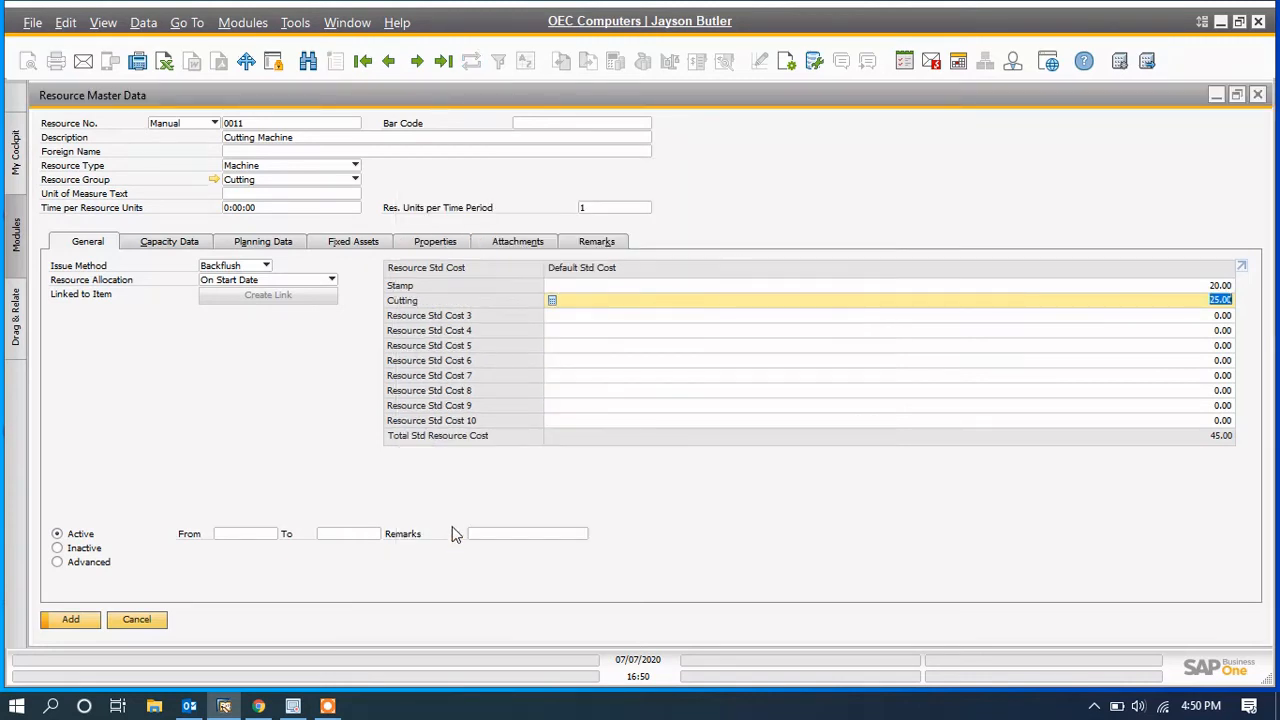
Step: Set the resource's issue method to Backflush
click(258, 267)
click(249, 279)
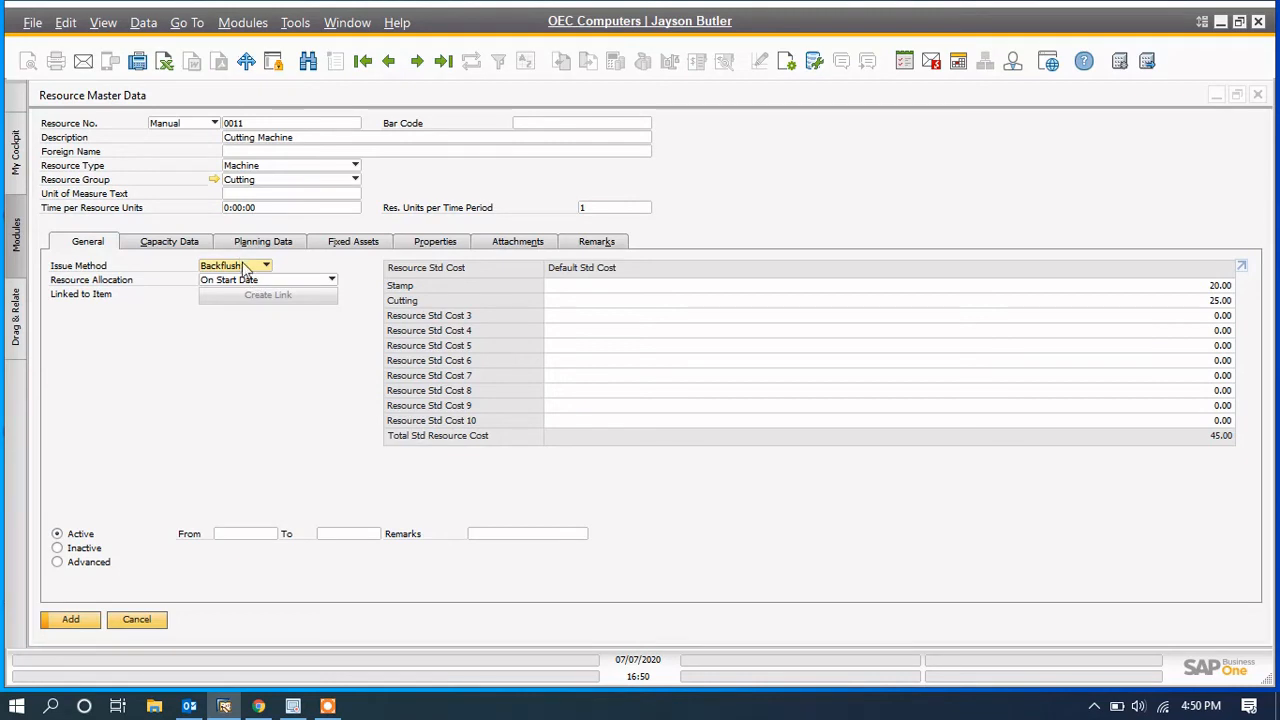
click(250, 267)
click(238, 378)
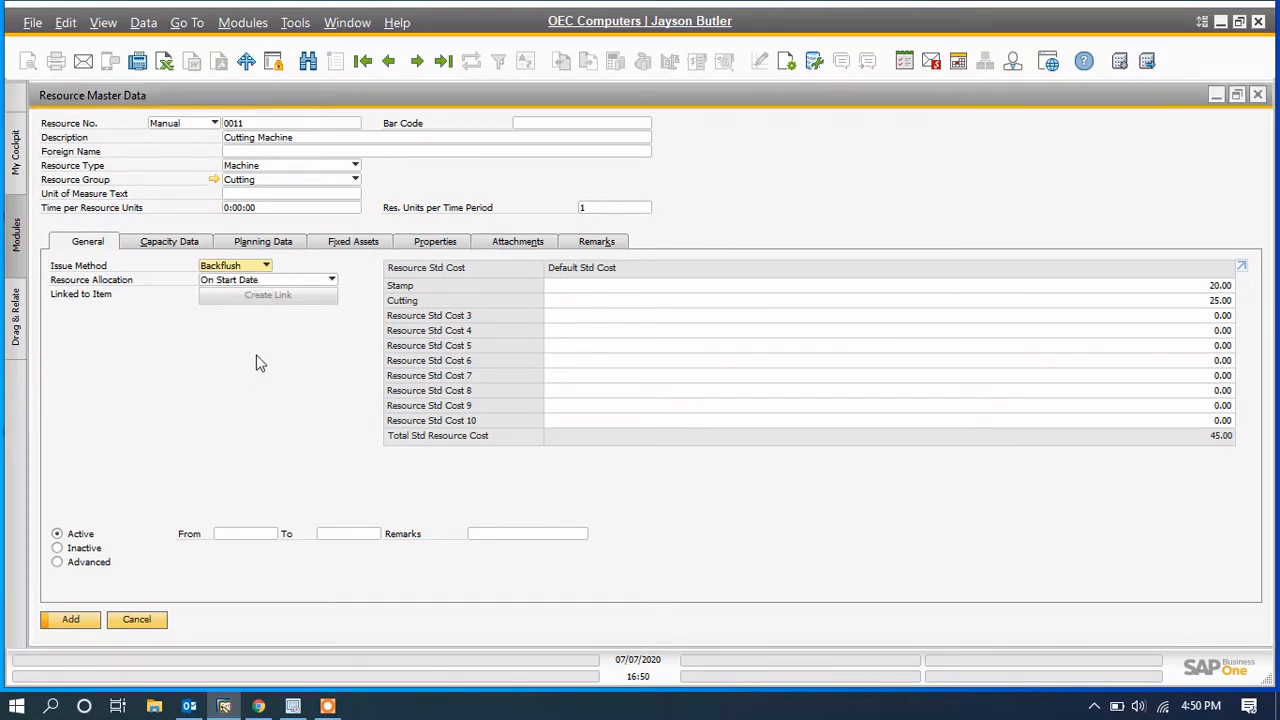